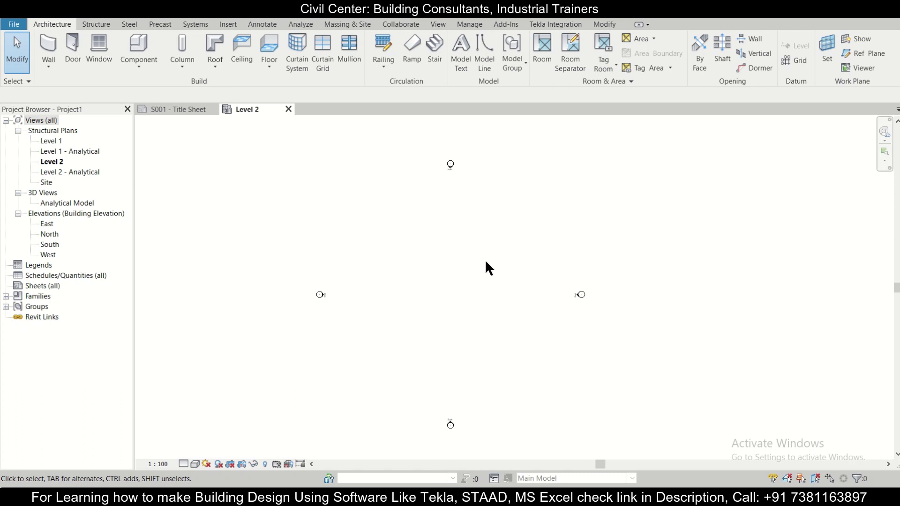
pyautogui.scroll(-2, 472, 266)
pyautogui.scroll(2, 474, 269)
pyautogui.scroll(-1, 473, 259)
pyautogui.scroll(2, 473, 259)
pyautogui.scroll(-1, 474, 259)
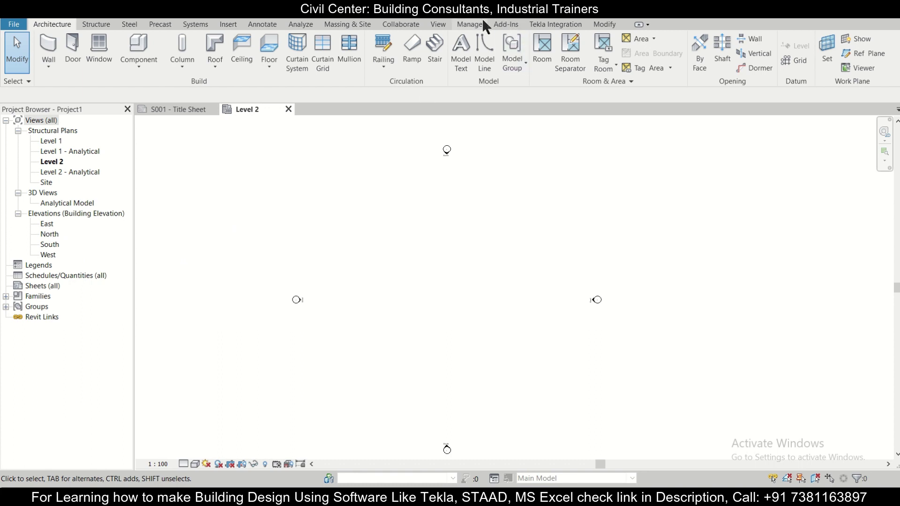
# Open the North elevation view and open Level 1's elevation value for editing
pyautogui.doubleClick(49, 234)
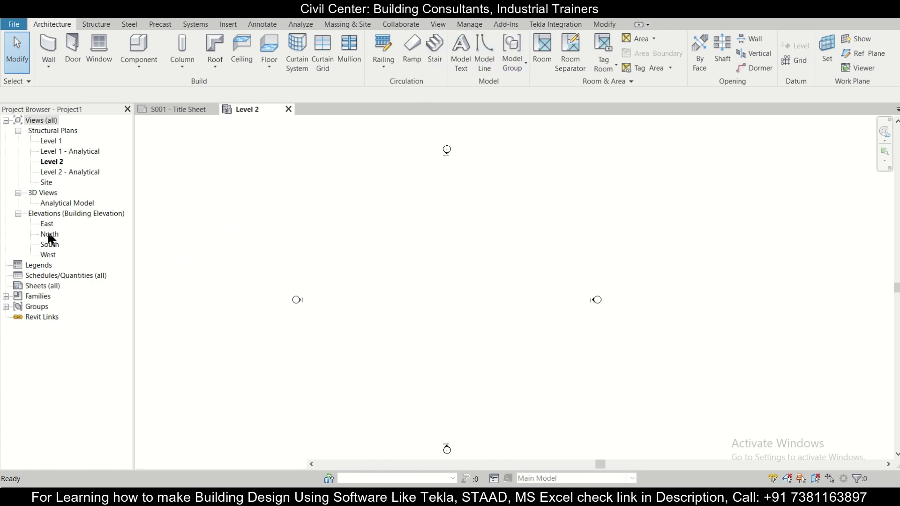
pyautogui.scroll(-3, 366, 291)
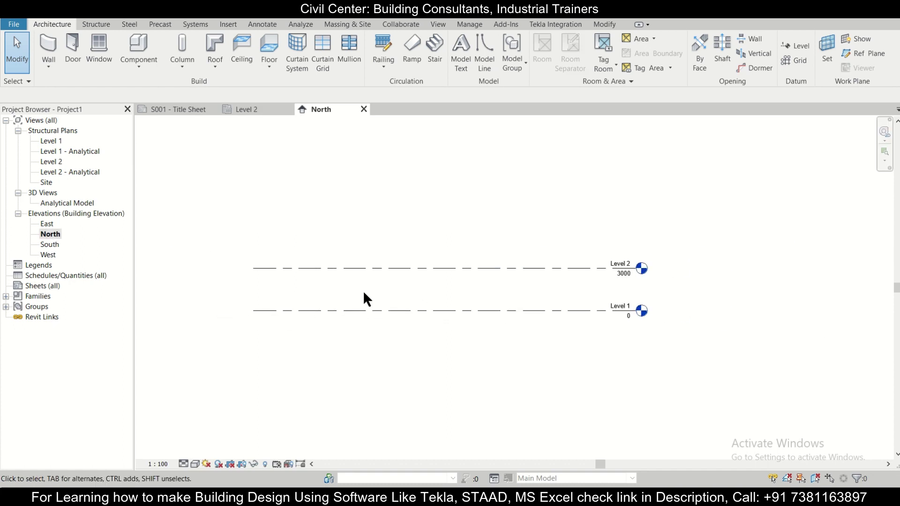
pyautogui.scroll(2, 631, 307)
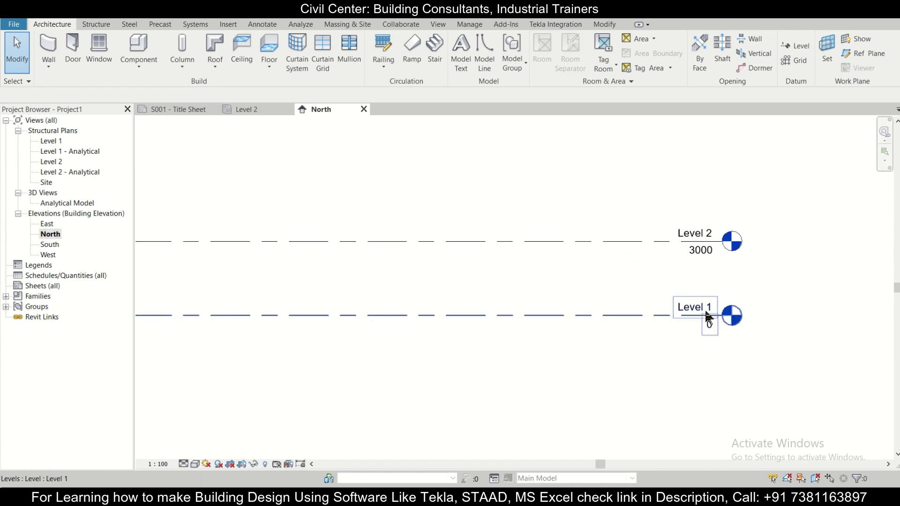
pyautogui.scroll(1, 709, 319)
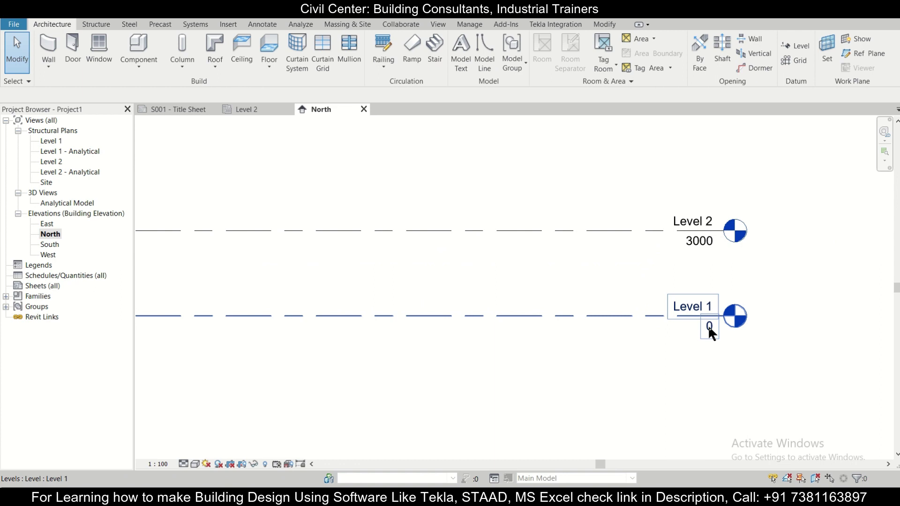
pyautogui.doubleClick(710, 329)
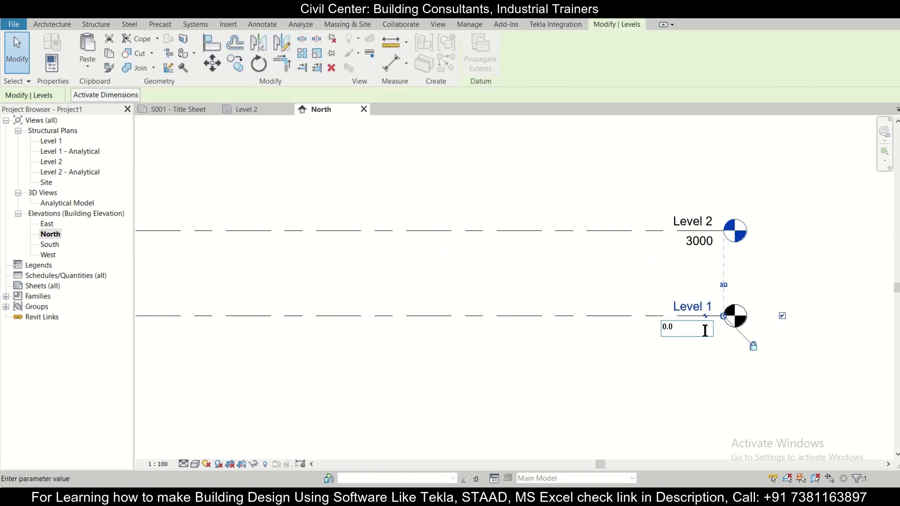
pyautogui.moveTo(708, 329); pyautogui.dragTo(626, 341)
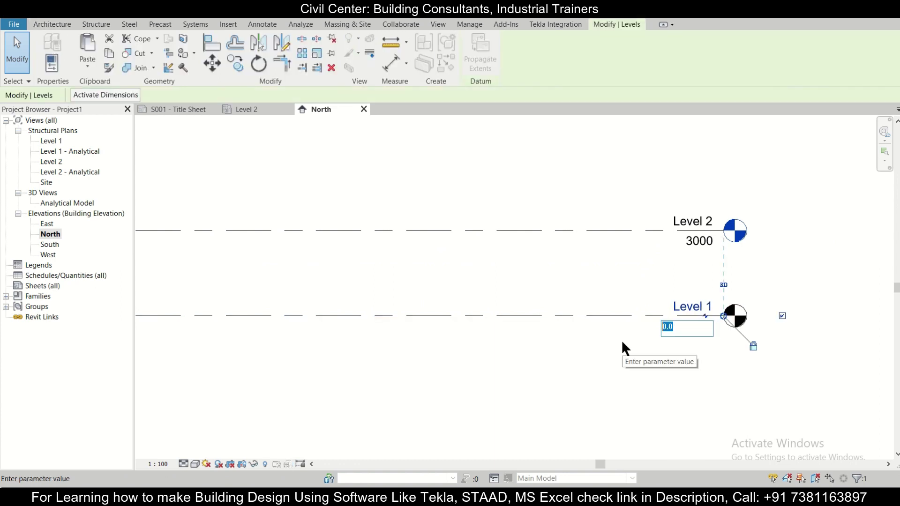
# Set the elevation of Level 2 to -1200 so that it sits below Level 1
pyautogui.click(707, 243)
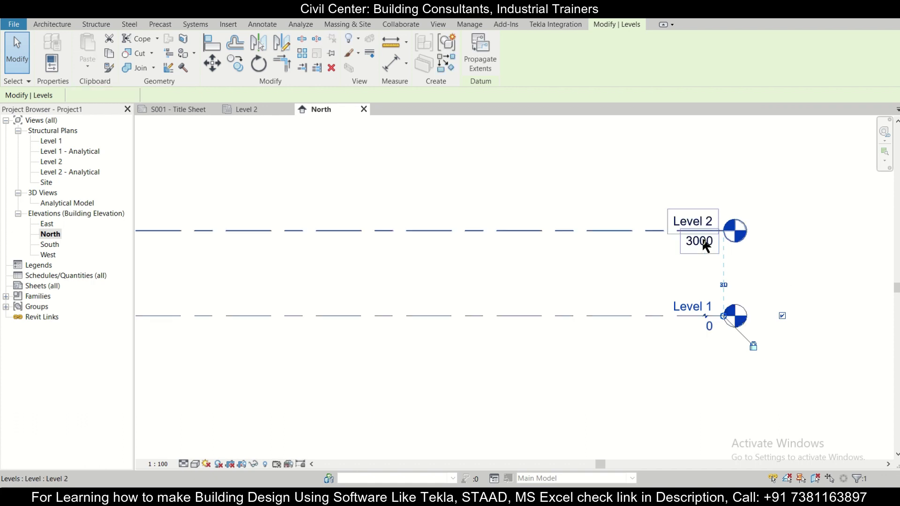
pyautogui.click(706, 243)
pyautogui.moveTo(704, 242); pyautogui.dragTo(604, 240)
pyautogui.press('BackSpace')
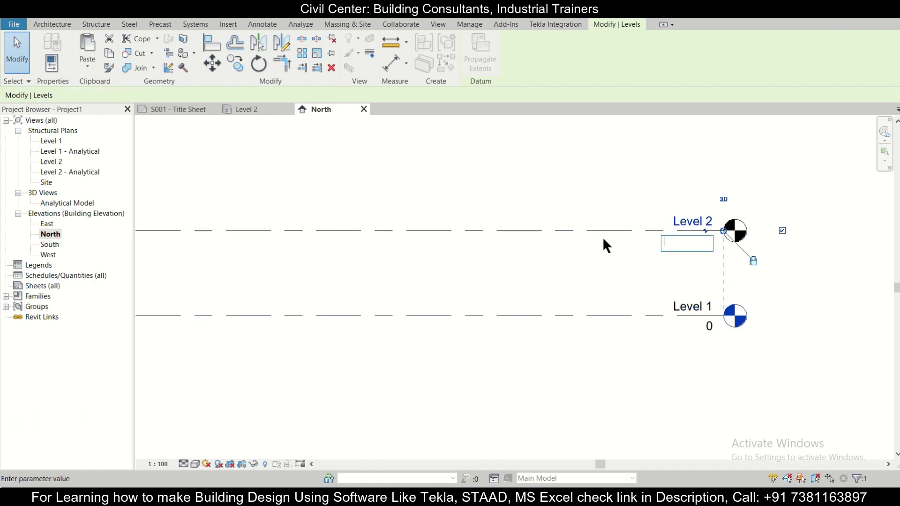
pyautogui.write('-1200')
pyautogui.press('Return')
pyautogui.scroll(2, 626, 324)
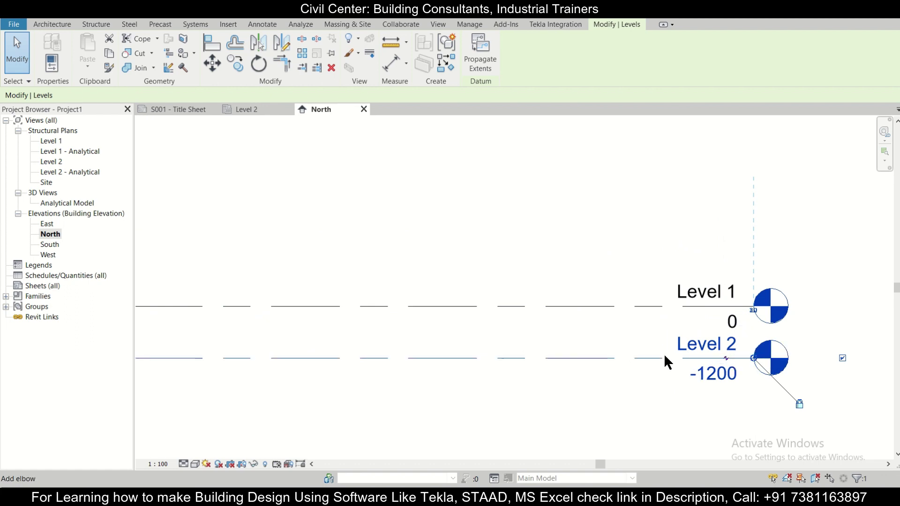
pyautogui.scroll(-2, 679, 353)
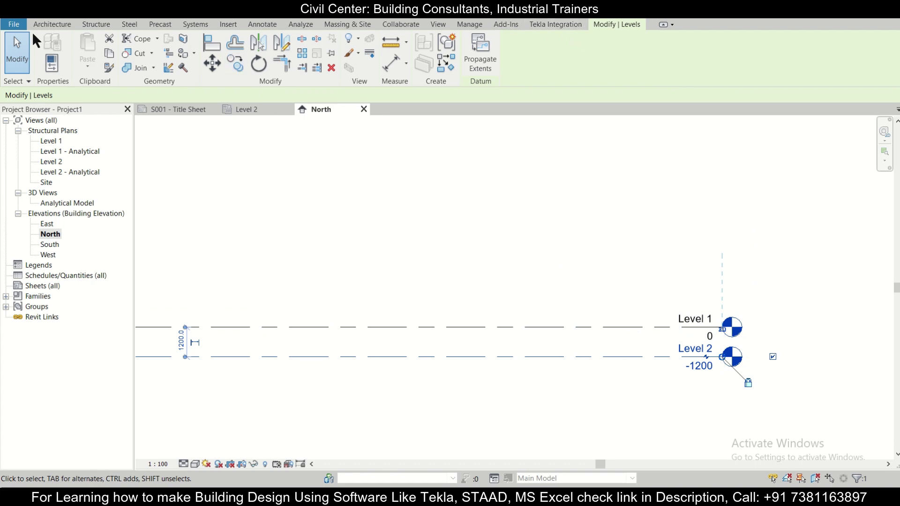
# Add two levels with Pick Lines at a 3200 offset, one above Level 1 and one above that new level
pyautogui.click(92, 24)
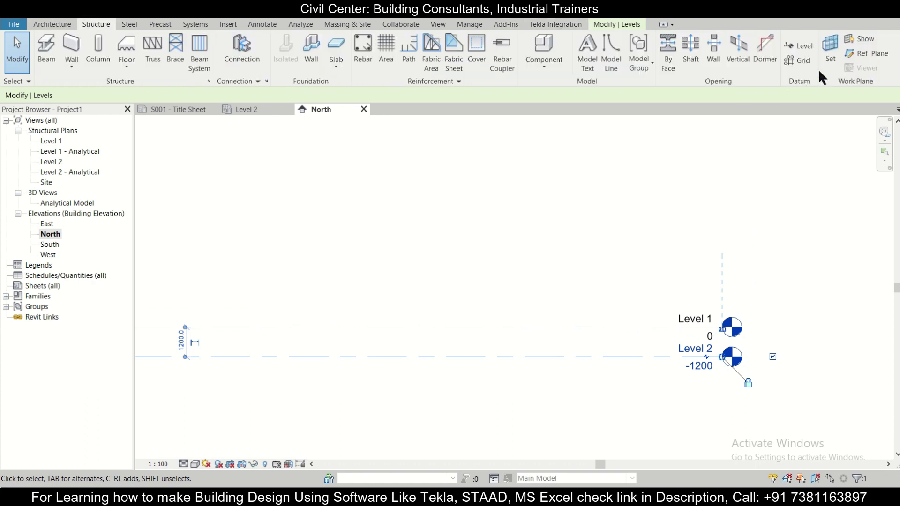
pyautogui.click(803, 46)
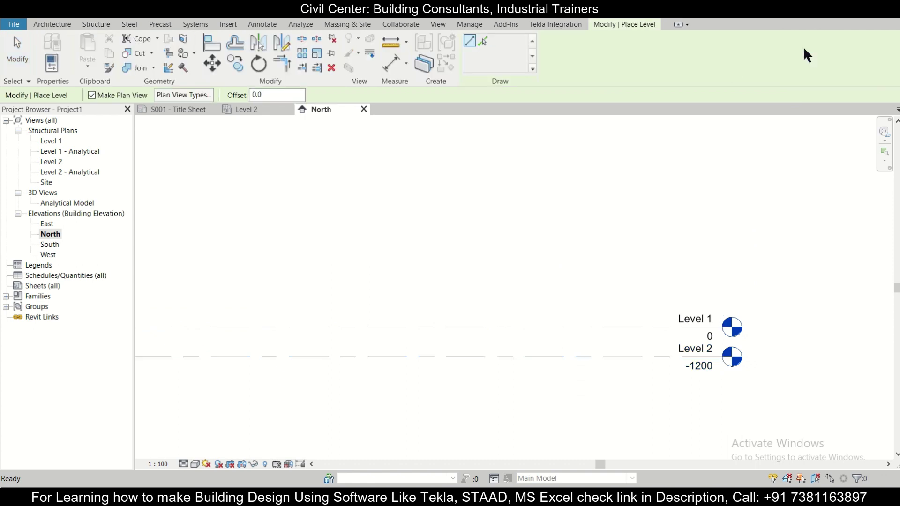
pyautogui.click(485, 40)
pyautogui.doubleClick(263, 95)
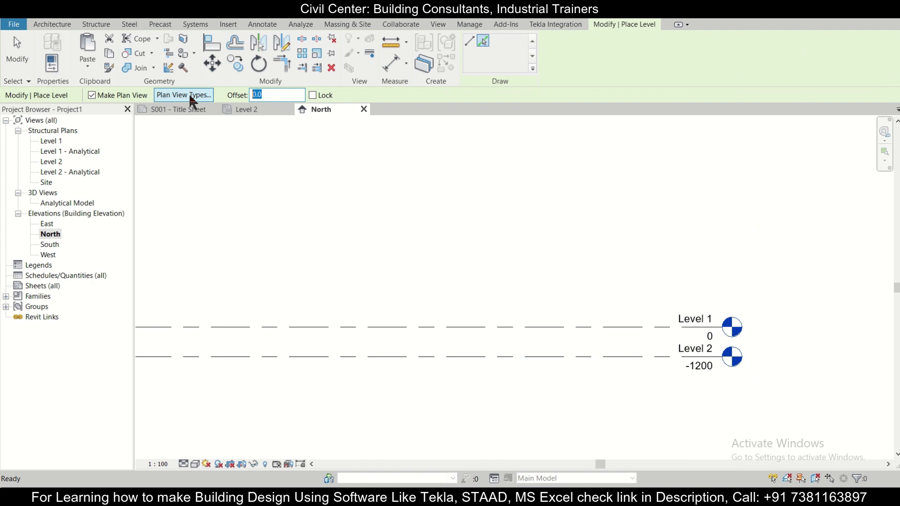
pyautogui.write('3200')
pyautogui.click(461, 327)
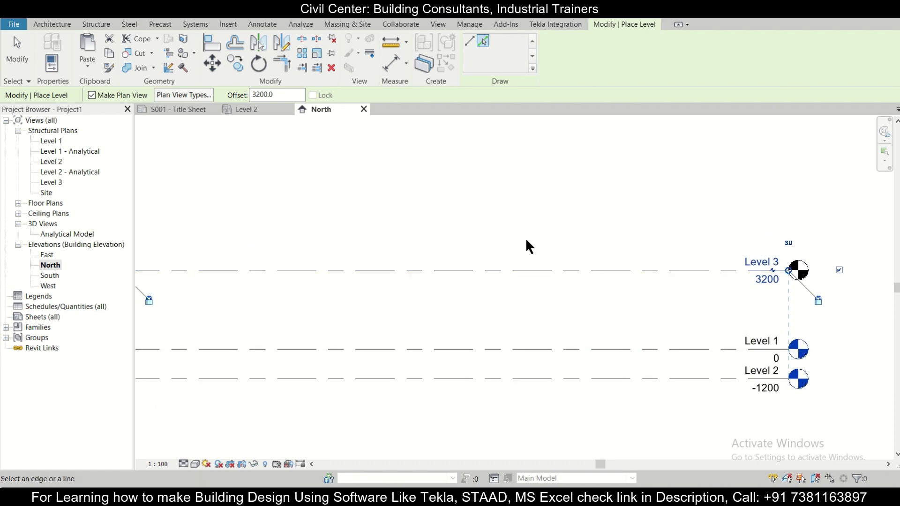
pyautogui.click(497, 267)
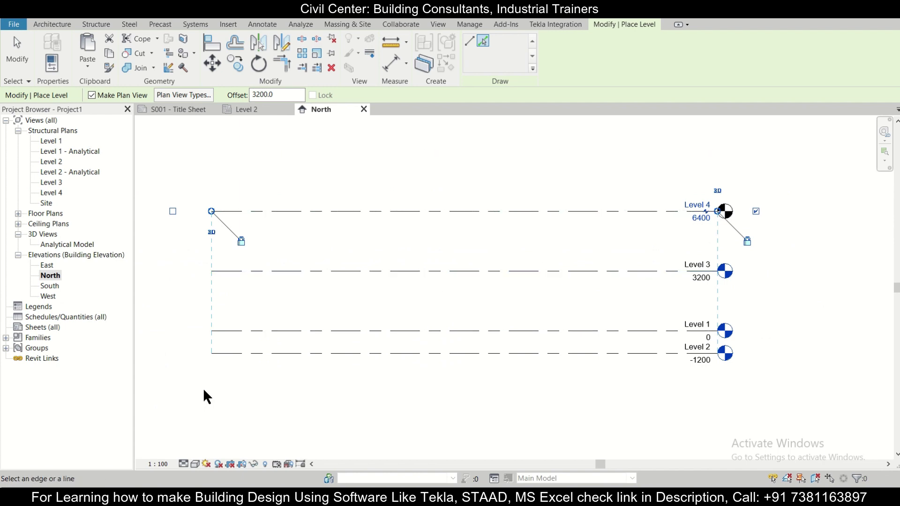
# Open the South elevation view to check the level lines and select Level 1
pyautogui.doubleClick(50, 286)
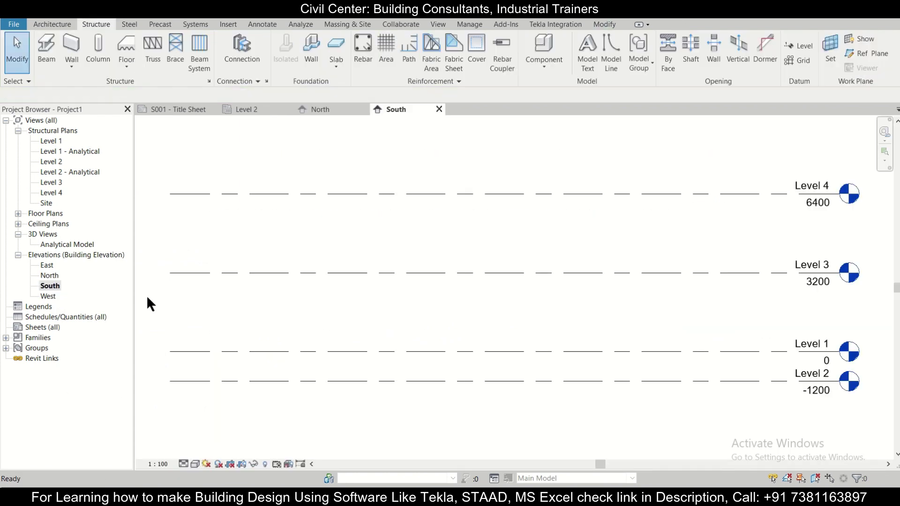
pyautogui.scroll(2, 781, 361)
pyautogui.scroll(-3, 788, 366)
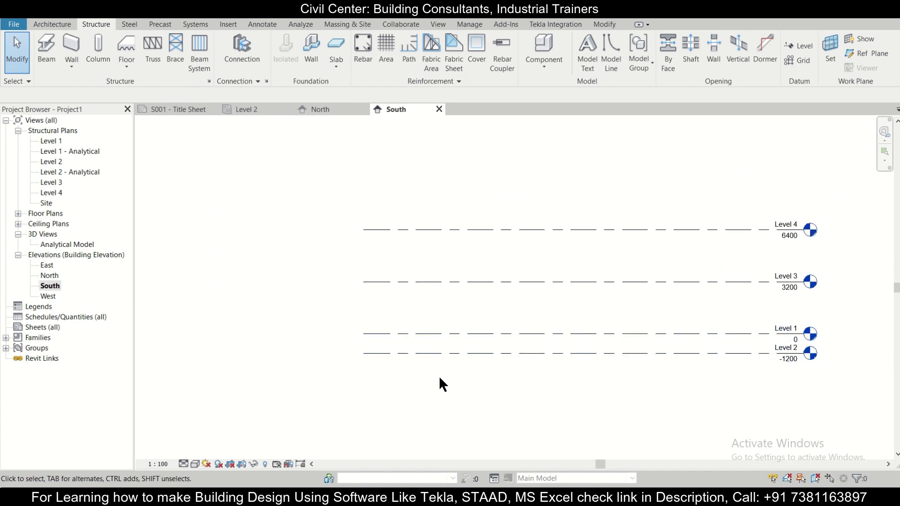
pyautogui.click(50, 296)
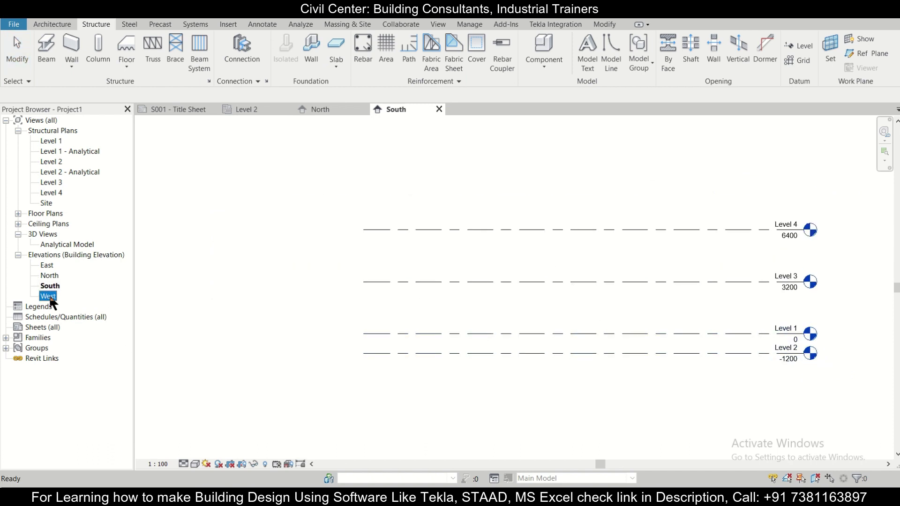
pyautogui.click(49, 296)
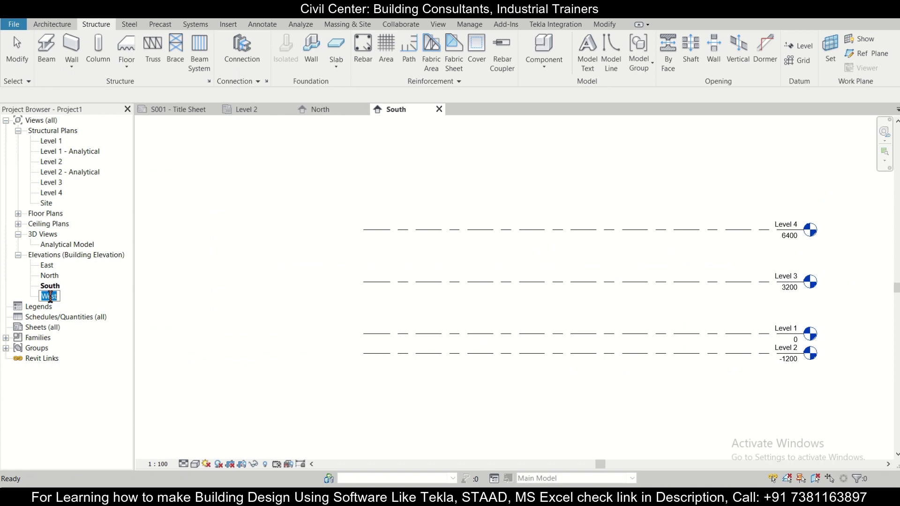
pyautogui.click(47, 265)
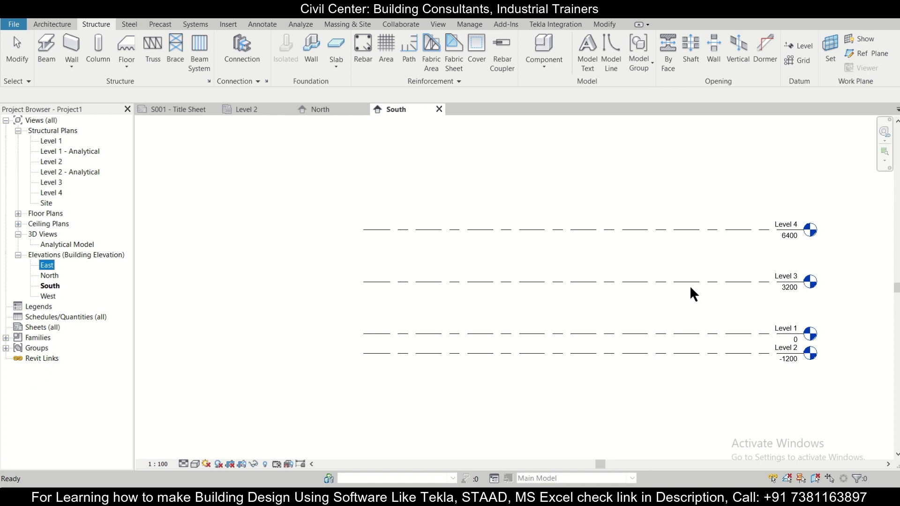
pyautogui.click(789, 333)
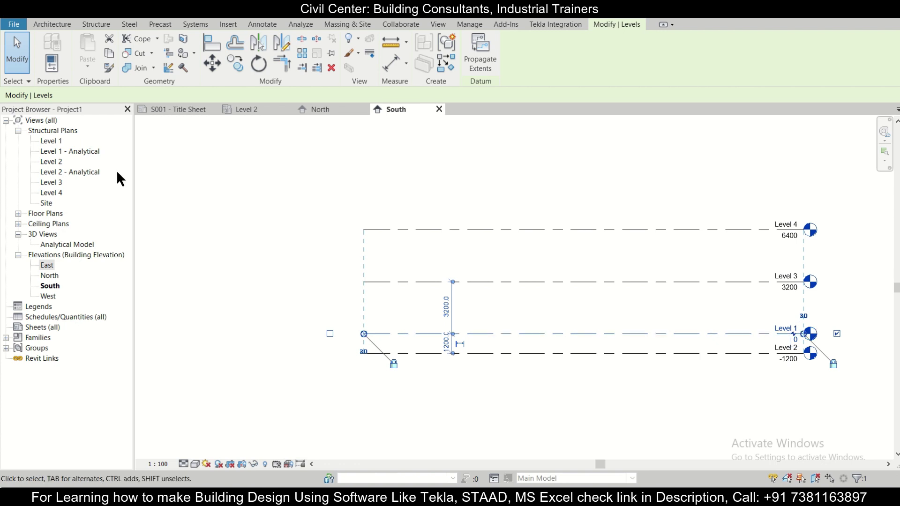
# Open the Level 1 structural plan and frame the area between the elevation markers
pyautogui.doubleClick(54, 140)
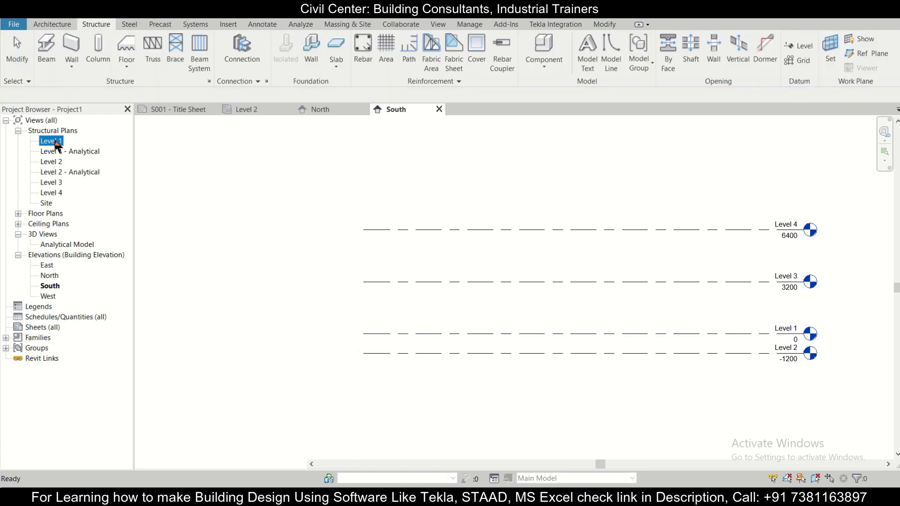
pyautogui.scroll(2, 657, 288)
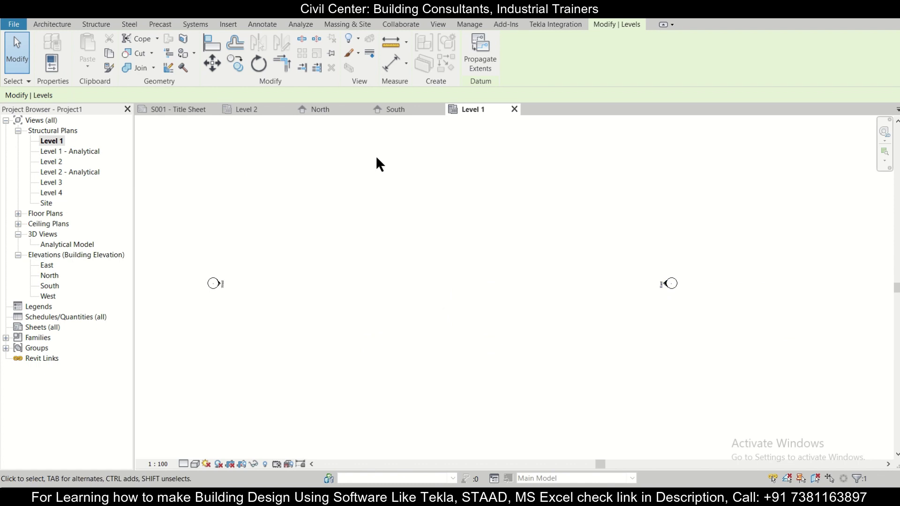
pyautogui.scroll(-3, 418, 206)
pyautogui.moveTo(497, 221); pyautogui.dragTo(472, 260, button='middle')
pyautogui.scroll(2, 442, 248)
pyautogui.scroll(-1, 444, 242)
pyautogui.scroll(1, 444, 242)
# Draw a vertical grid line between the elevation markers, near the west marker, from its upper end downward
pyautogui.click(90, 25)
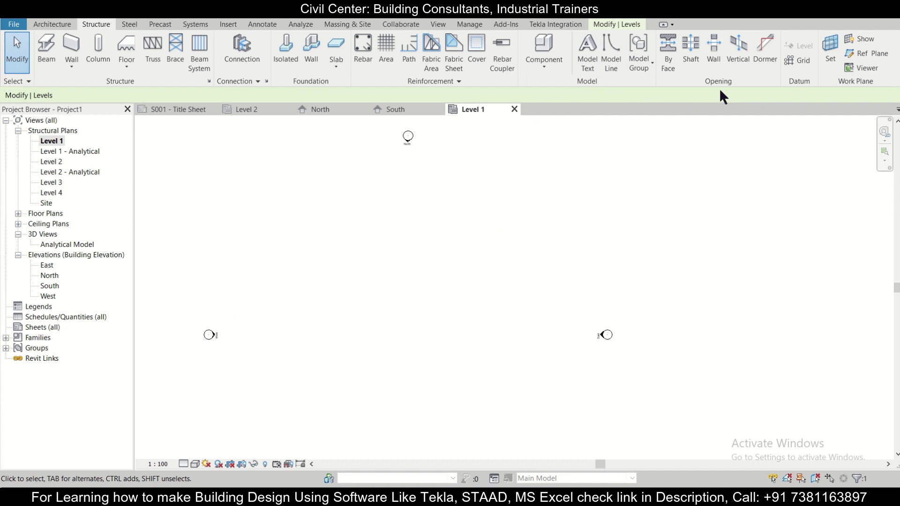
pyautogui.click(801, 59)
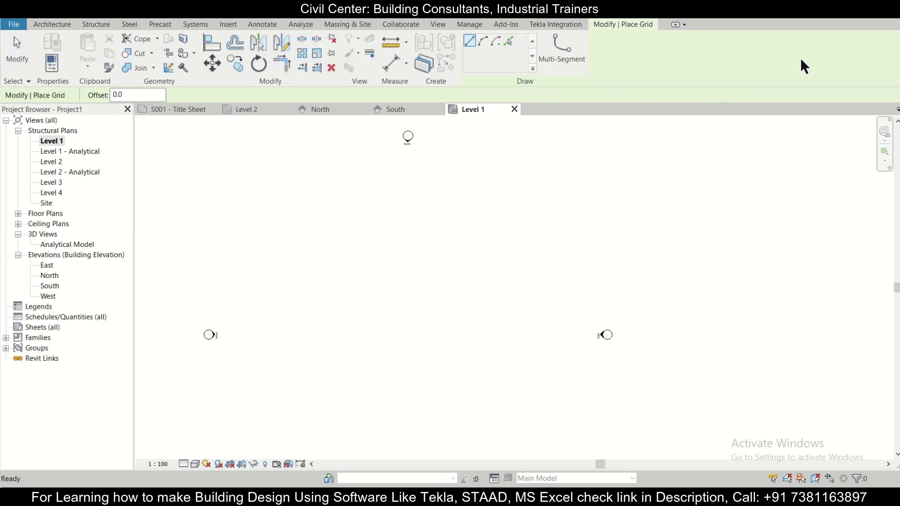
pyautogui.click(302, 219)
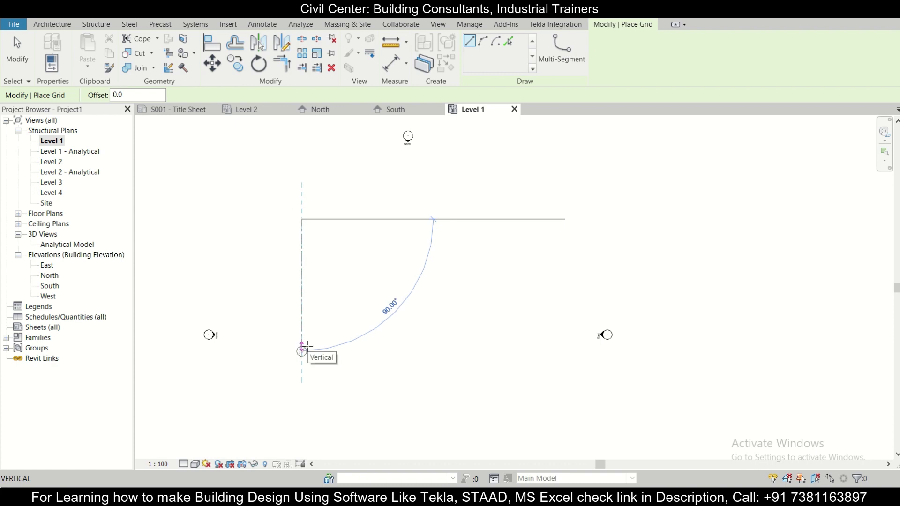
pyautogui.click(302, 349)
# Add a second vertical grid line with Pick Lines, offset 4000 to the east of grid 1
pyautogui.click(508, 42)
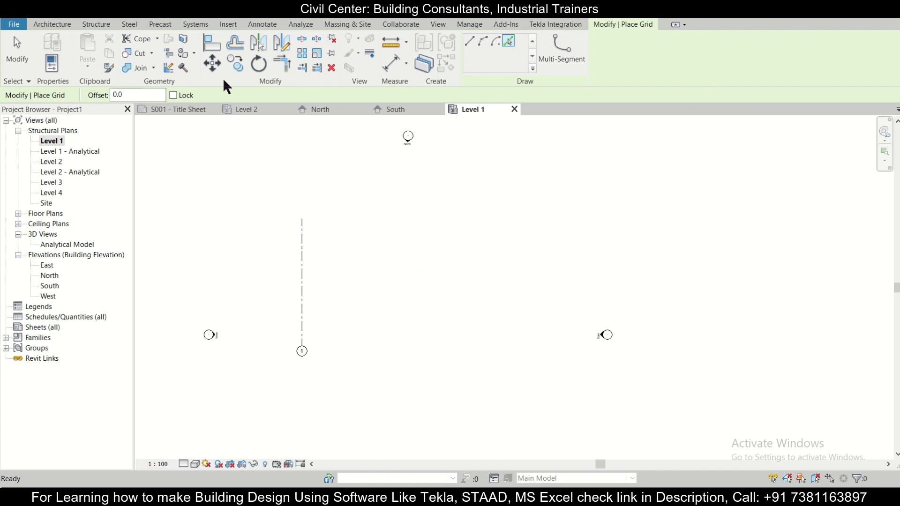
pyautogui.click(137, 96)
pyautogui.write('4')
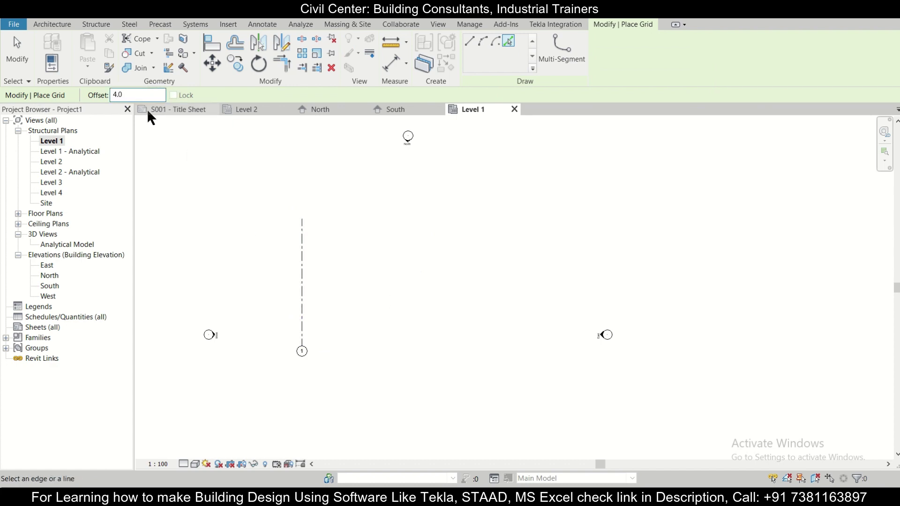
pyautogui.click(143, 94)
pyautogui.write('4000')
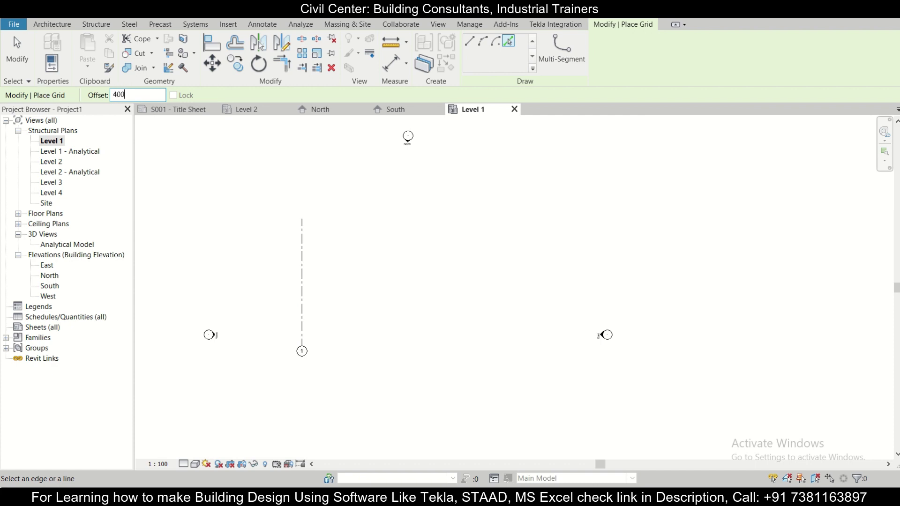
pyautogui.click(305, 286)
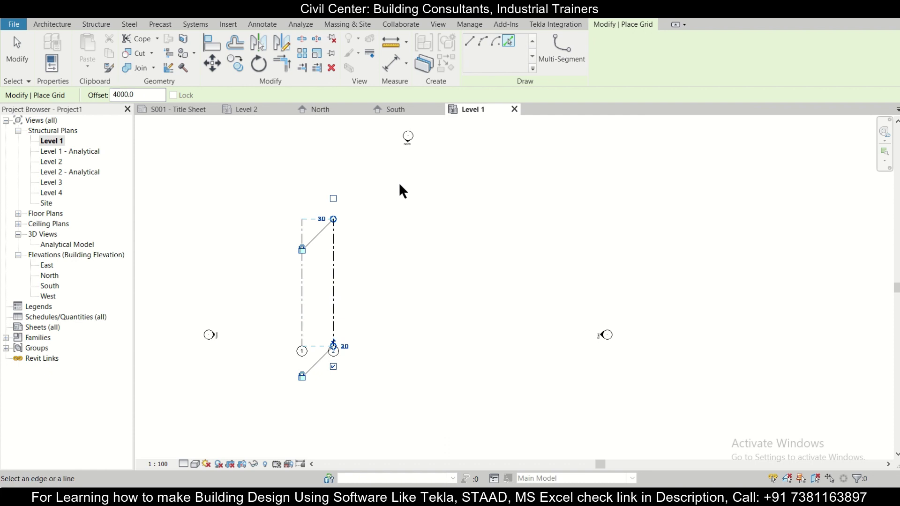
# Draw a horizontal grid line spanning grids 1 and 2, offset 4000 above their upper ends, and add another 4000 below it with Pick Lines
pyautogui.click(469, 41)
pyautogui.click(302, 219)
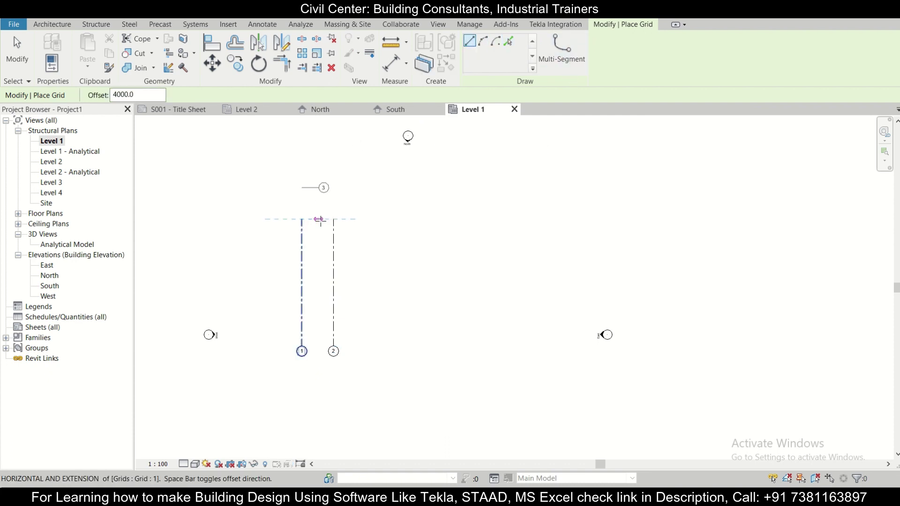
pyautogui.click(334, 219)
pyautogui.scroll(2, 301, 219)
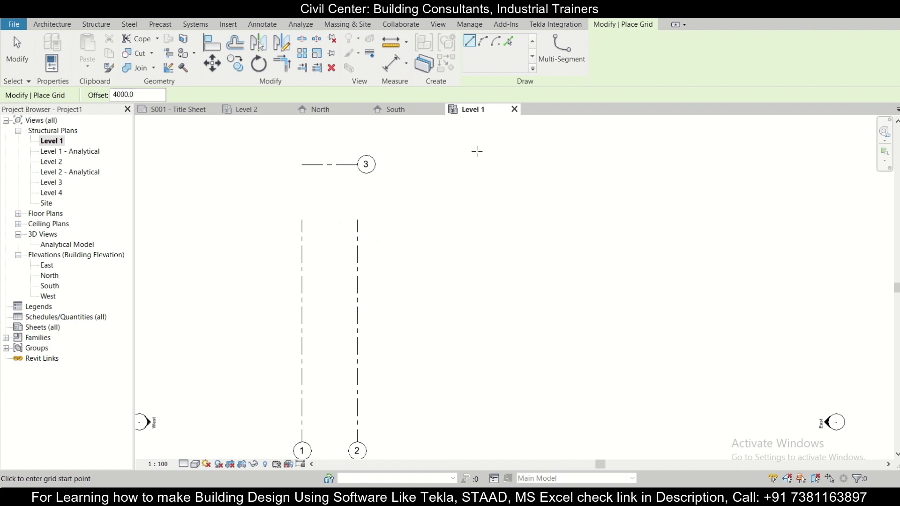
pyautogui.click(508, 41)
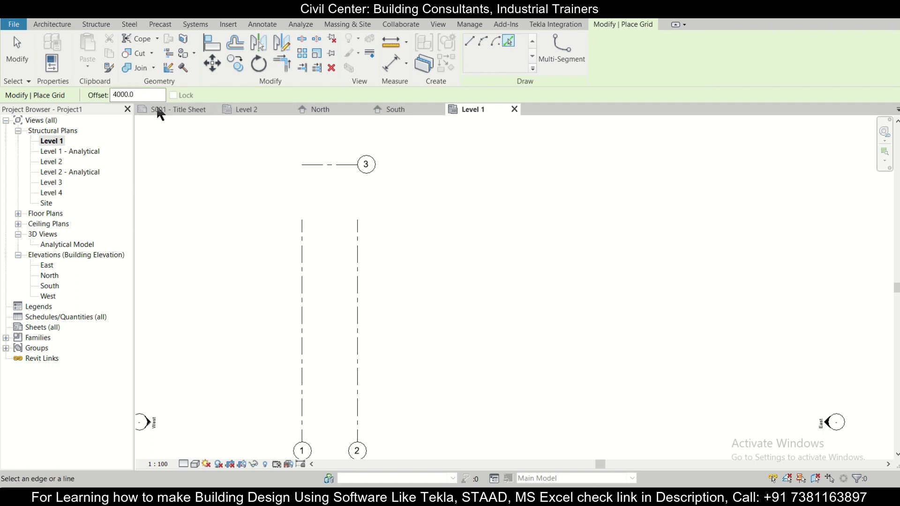
pyautogui.click(326, 165)
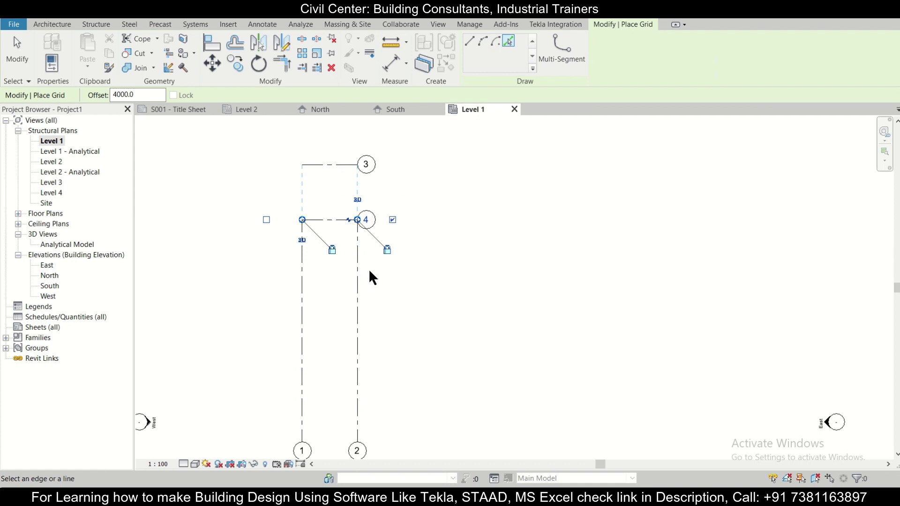
# Finish placing grids and extend the upper ends of vertical grids 1 and 2 together to just above horizontal grid 3
pyautogui.press('Escape')
pyautogui.press('Escape')
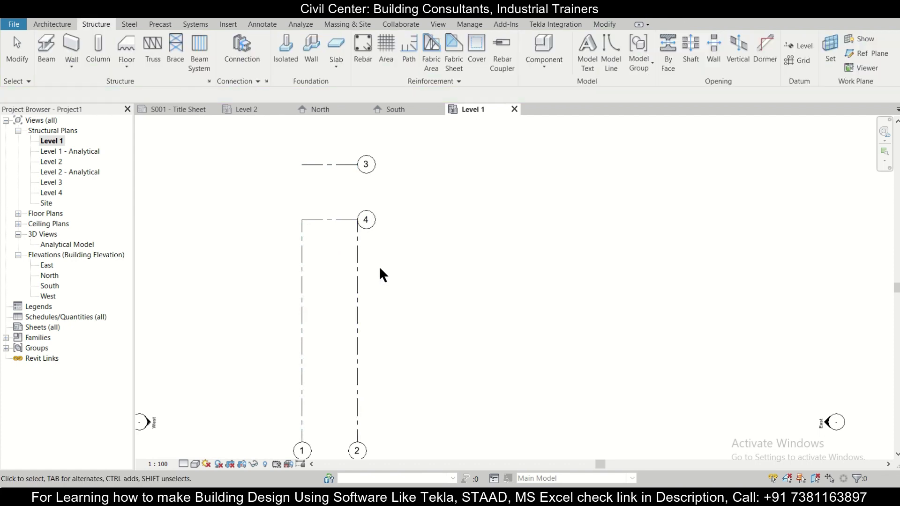
pyautogui.click(357, 272)
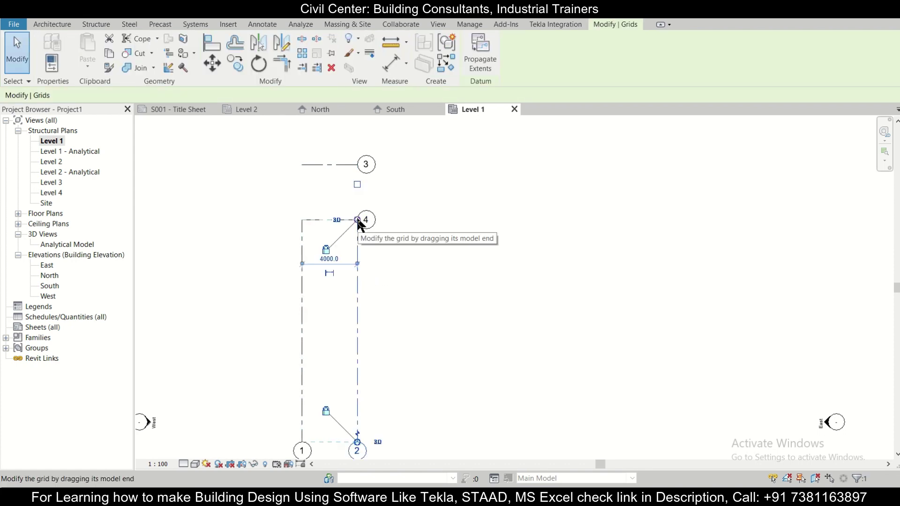
pyautogui.moveTo(358, 222)
pyautogui.mouseDown()
pyautogui.moveTo(356, 204)
pyautogui.moveTo(357, 216)
pyautogui.mouseUp()
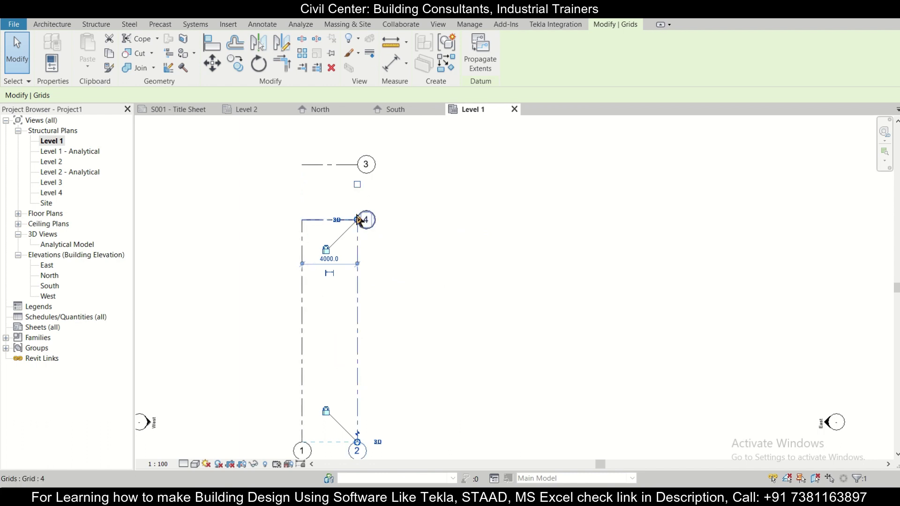
pyautogui.moveTo(358, 220); pyautogui.dragTo(357, 140)
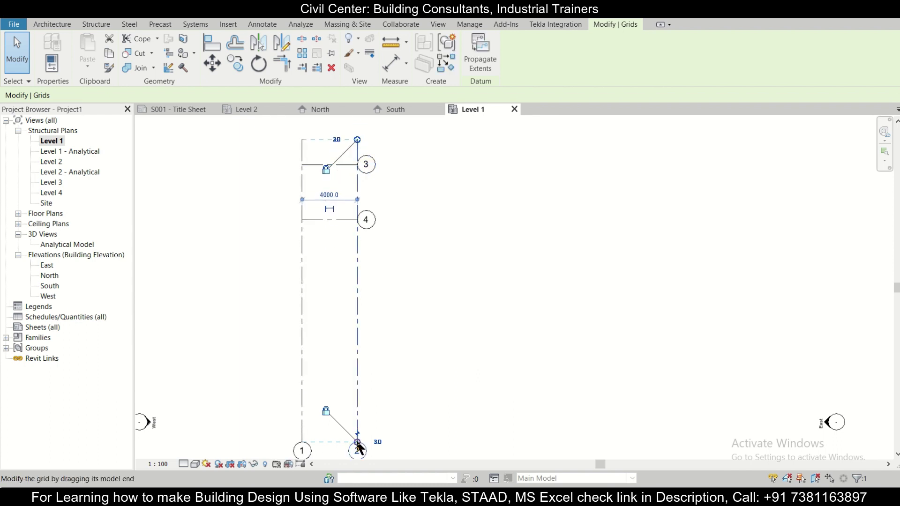
# Shorten the lower ends of vertical grids 1 and 2 together so their bubbles sit just below horizontal grid 4
pyautogui.moveTo(357, 443)
pyautogui.mouseDown()
pyautogui.moveTo(358, 212)
pyautogui.moveTo(362, 230)
pyautogui.mouseUp()
pyautogui.moveTo(362, 230)
pyautogui.mouseDown(button='middle')
pyautogui.moveTo(434, 260)
pyautogui.moveTo(393, 249)
pyautogui.mouseUp(button='middle')
pyautogui.click(512, 305)
pyautogui.scroll(3, 512, 305)
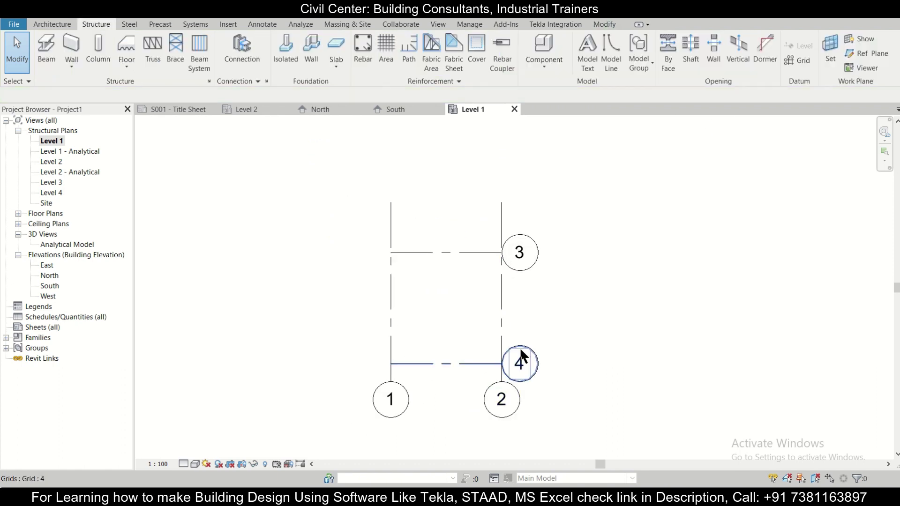
pyautogui.moveTo(520, 348); pyautogui.dragTo(471, 329, button='middle')
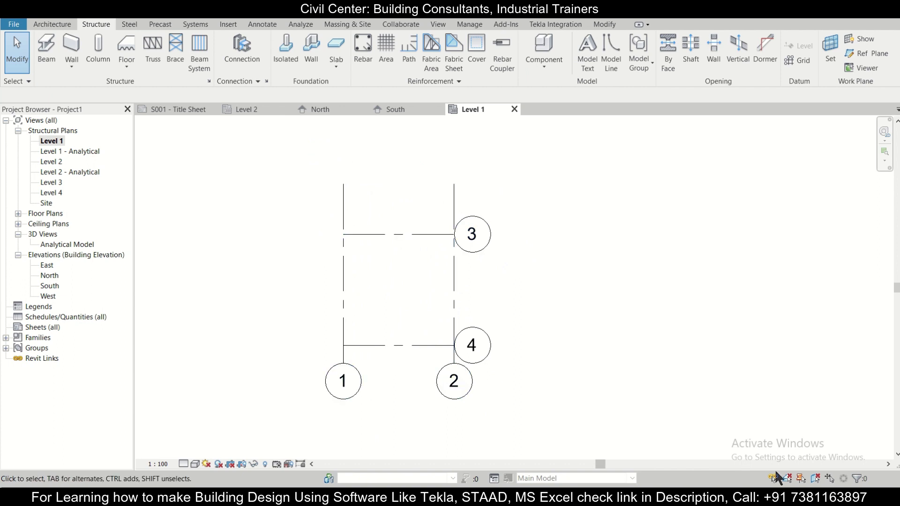
pyautogui.click(826, 497)
pyautogui.click(712, 469)
pyautogui.scroll(1, 322, 284)
pyautogui.scroll(-2, 315, 285)
pyautogui.moveTo(315, 286); pyautogui.dragTo(396, 283, button='middle')
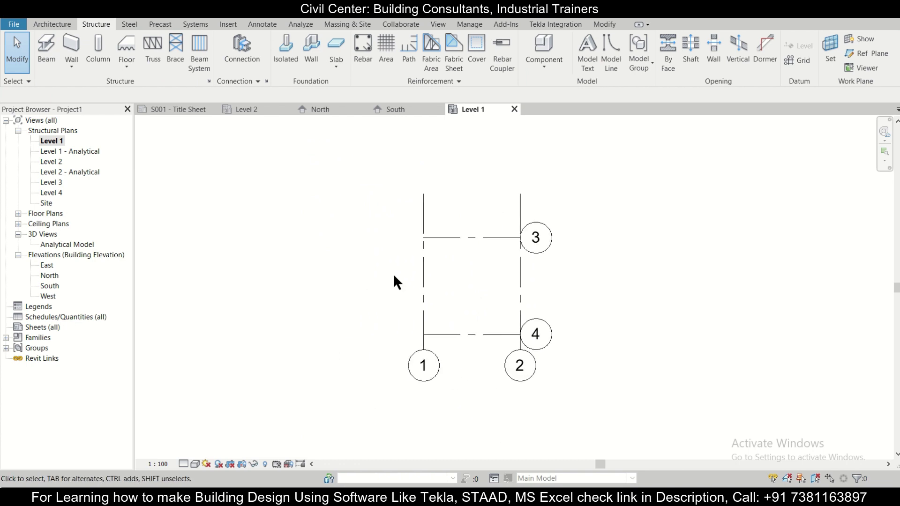
pyautogui.scroll(1, 396, 283)
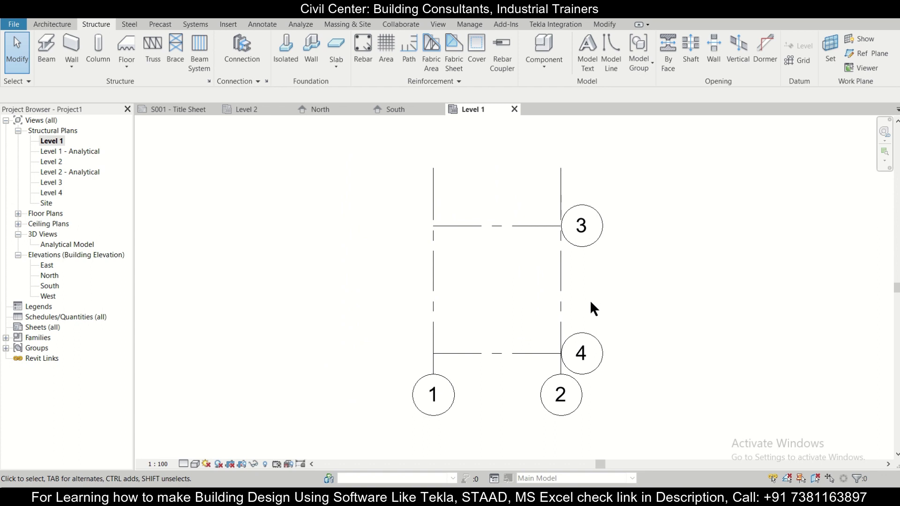
pyautogui.moveTo(592, 296); pyautogui.dragTo(525, 303, button='middle')
pyautogui.scroll(1, 526, 303)
pyautogui.scroll(-2, 526, 303)
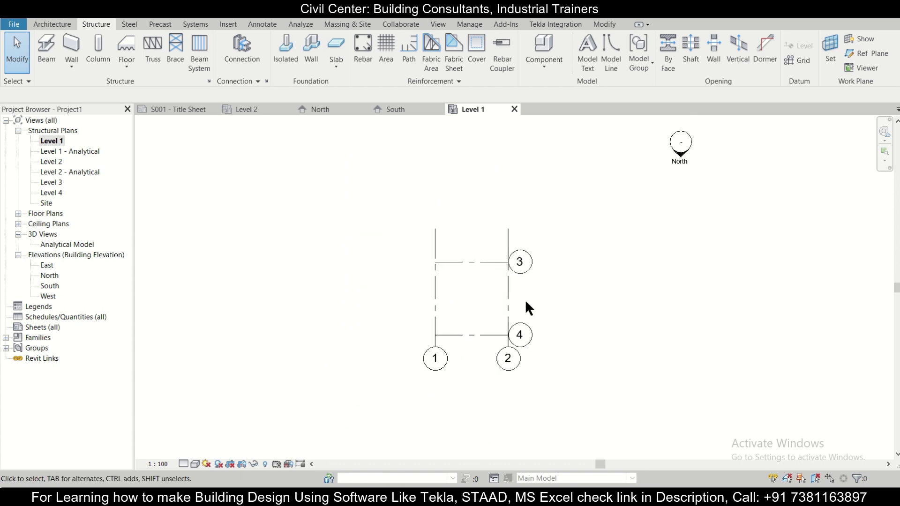
pyautogui.scroll(1, 525, 303)
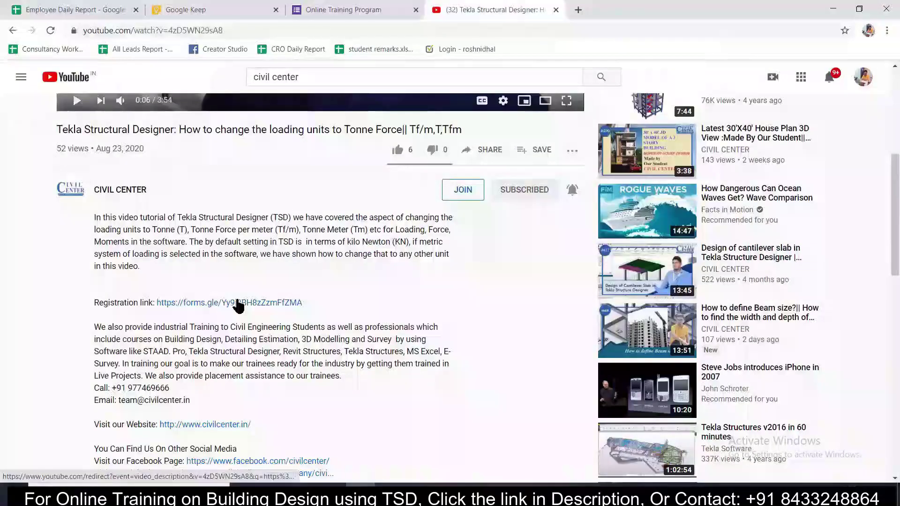
# In the web browser, open the registration link from the YouTube video description and show the Online Training Program form
pyautogui.click(237, 307)
pyautogui.click(652, 14)
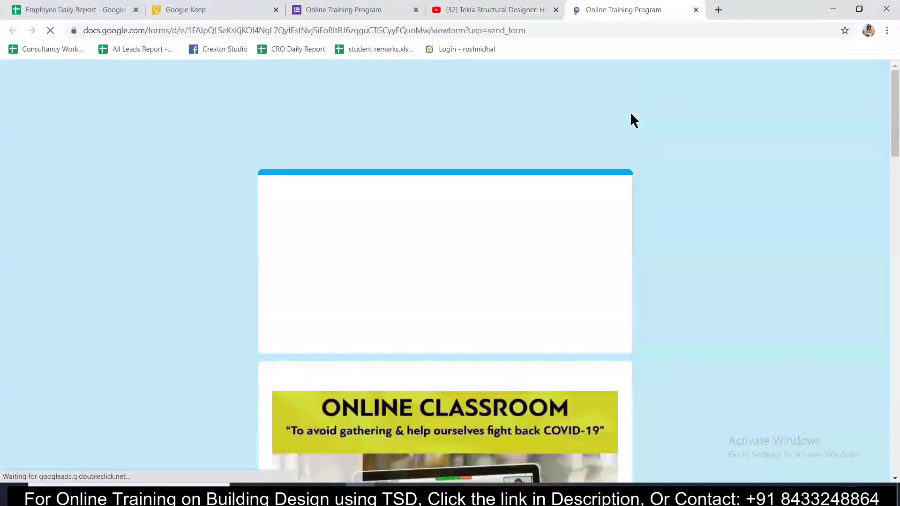